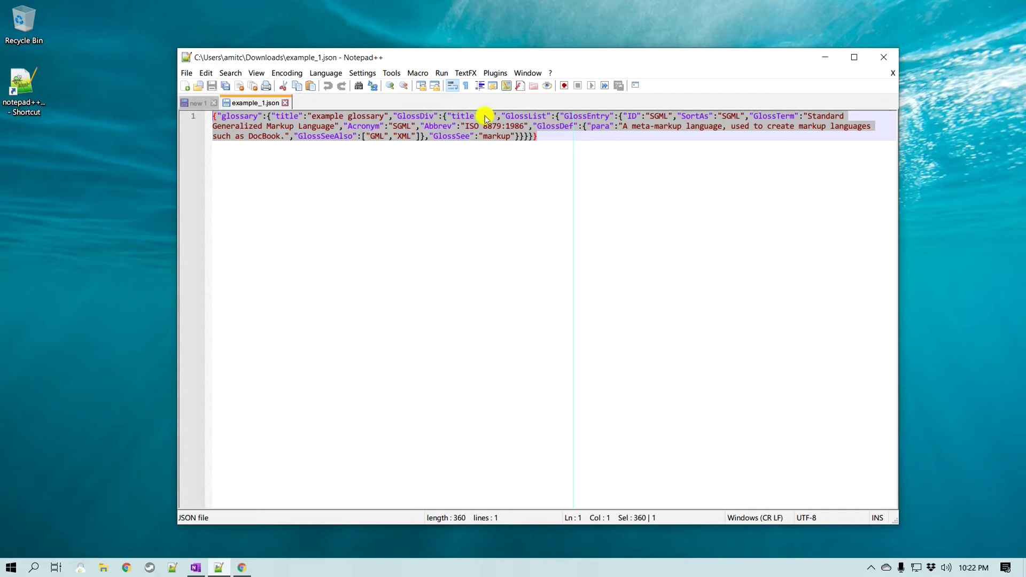
# Open the Plugins menu with the single-line example_1.json showing.
pyautogui.click(493, 74)
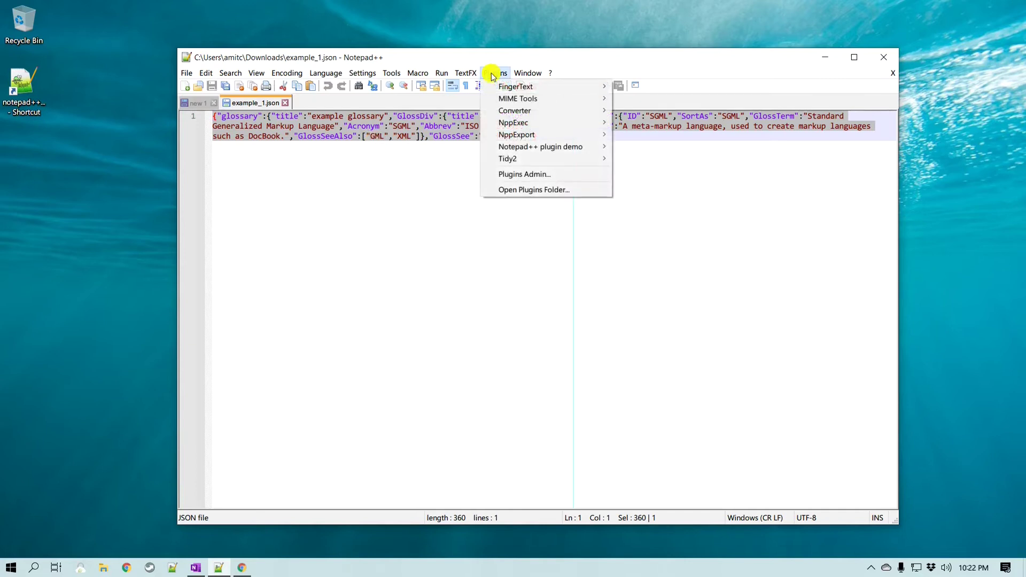
# Install the JSTool plugin from Plugins Admin, agreeing to quit Notepad++.
pyautogui.click(542, 178)
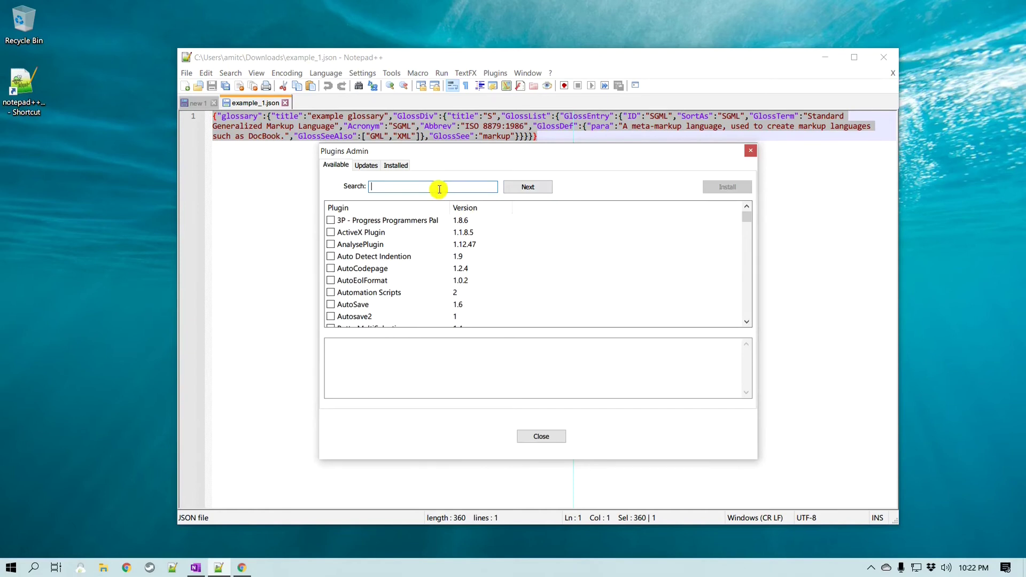
pyautogui.write('jstool')
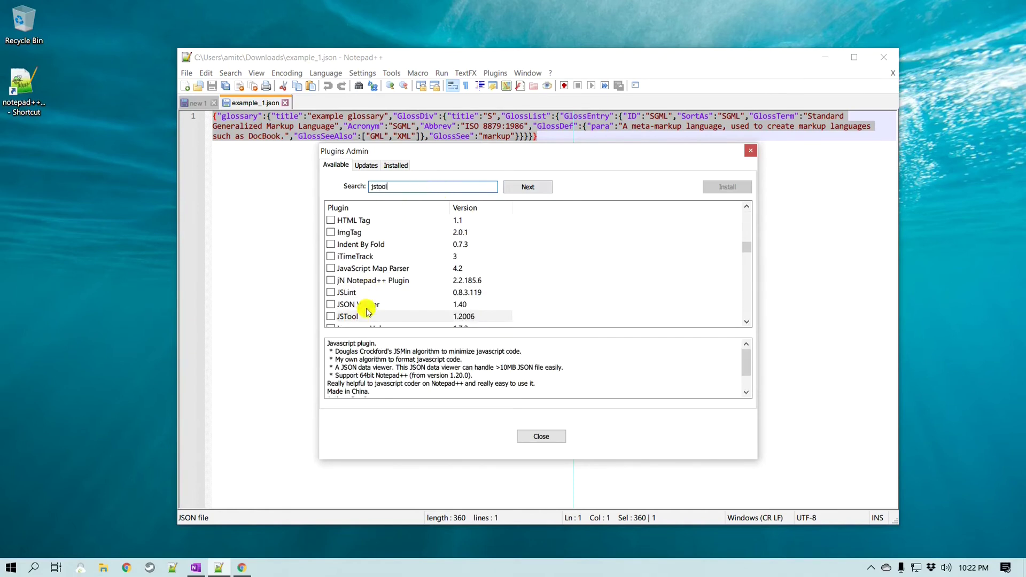
pyautogui.scroll(-1, 398, 281)
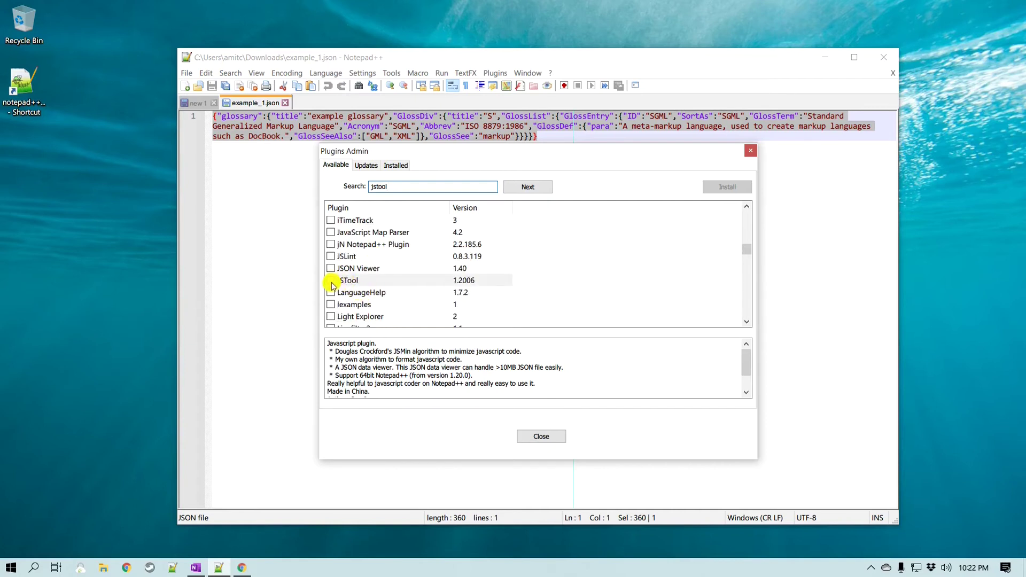
pyautogui.click(357, 283)
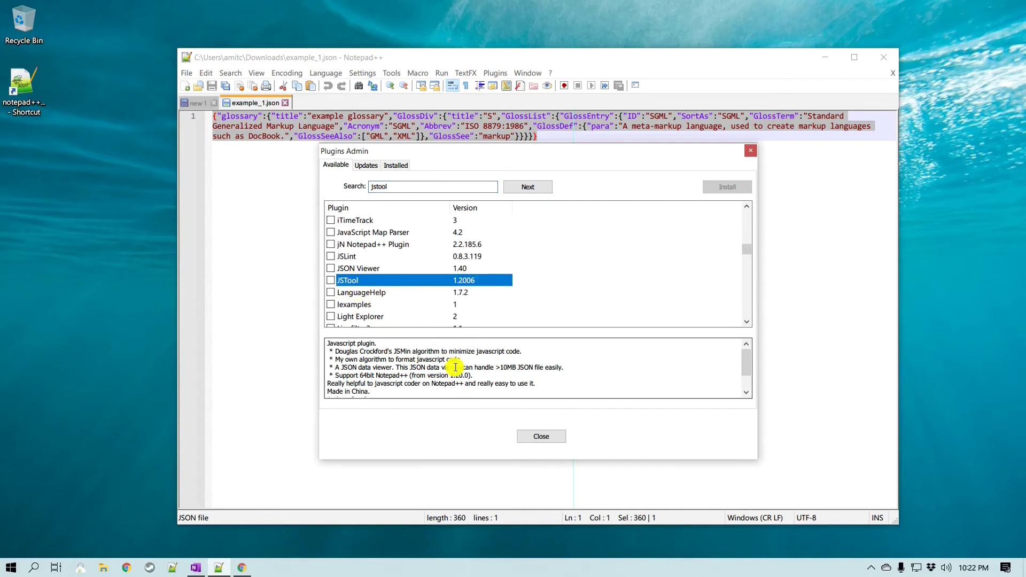
pyautogui.scroll(-1, 455, 367)
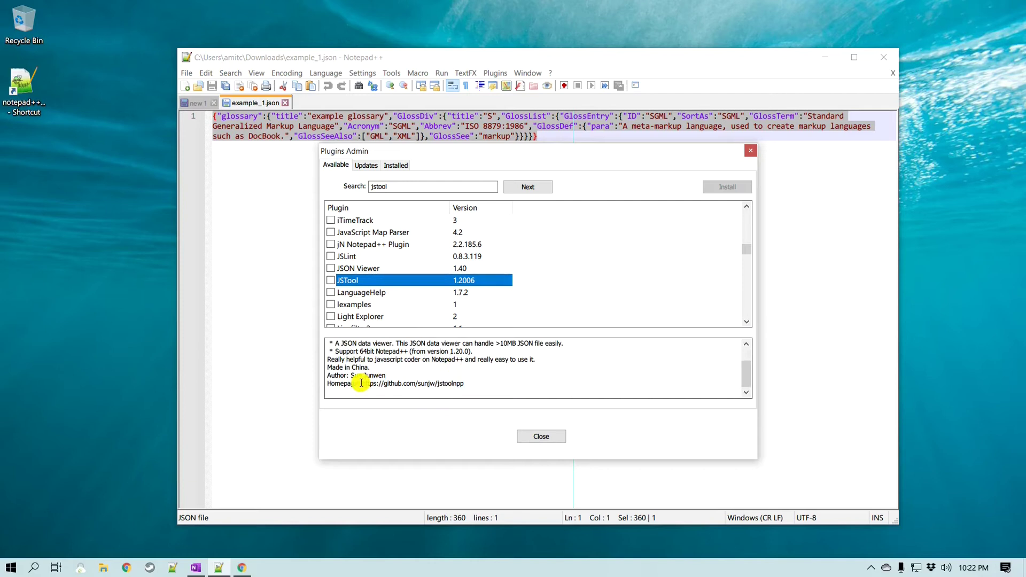
pyautogui.moveTo(361, 383); pyautogui.dragTo(448, 391)
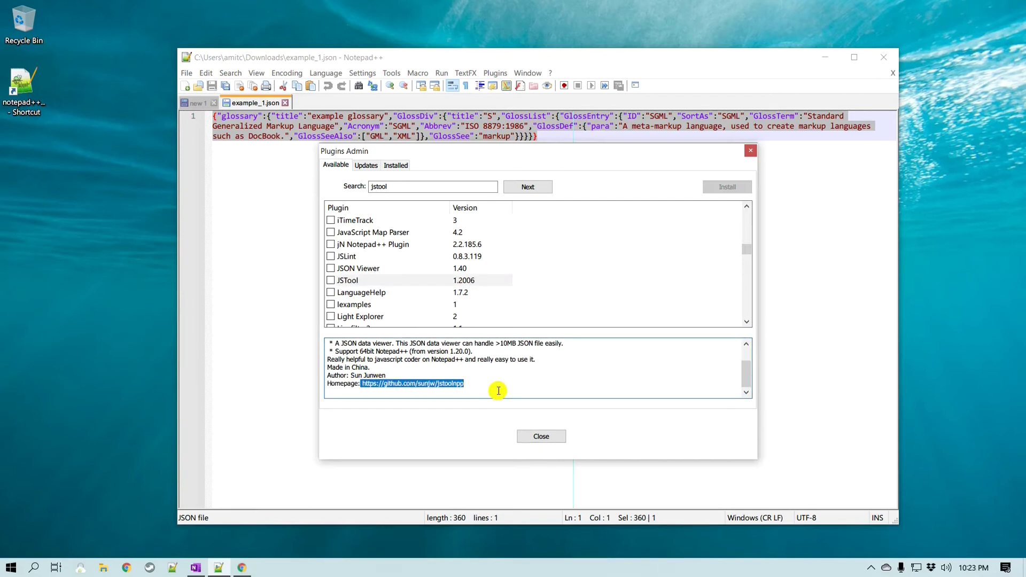
pyautogui.click(330, 280)
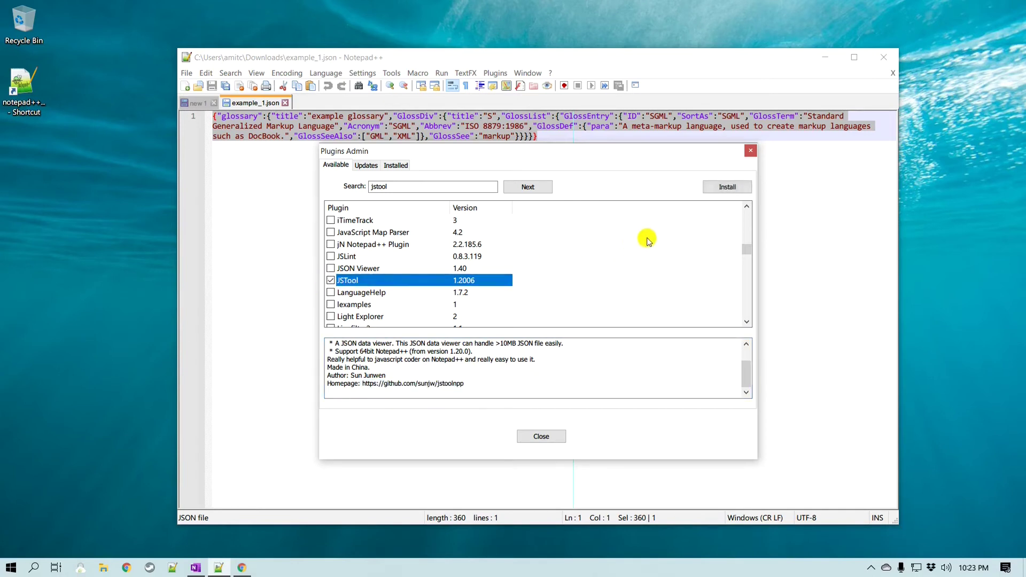
pyautogui.click(733, 187)
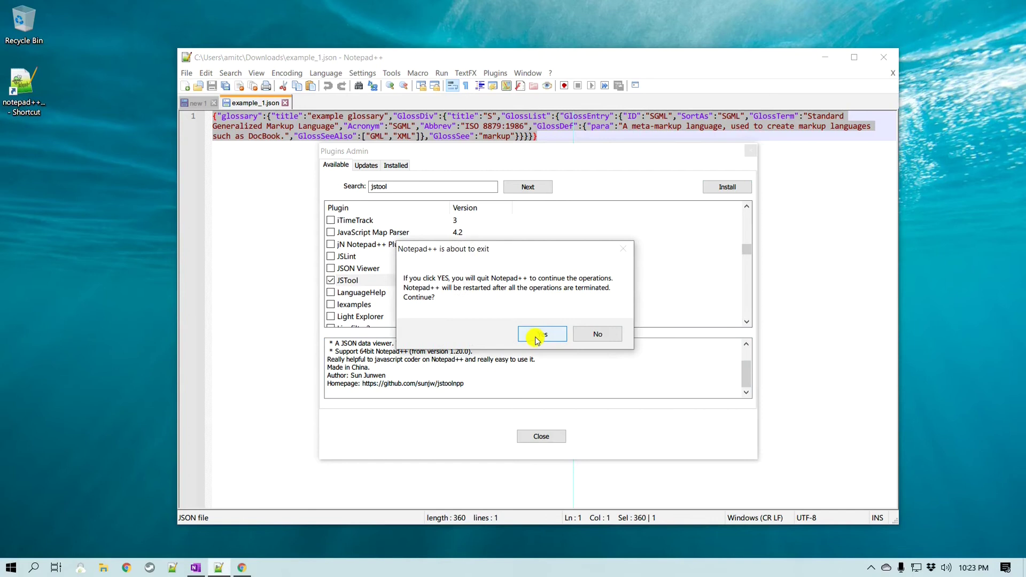
pyautogui.click(536, 339)
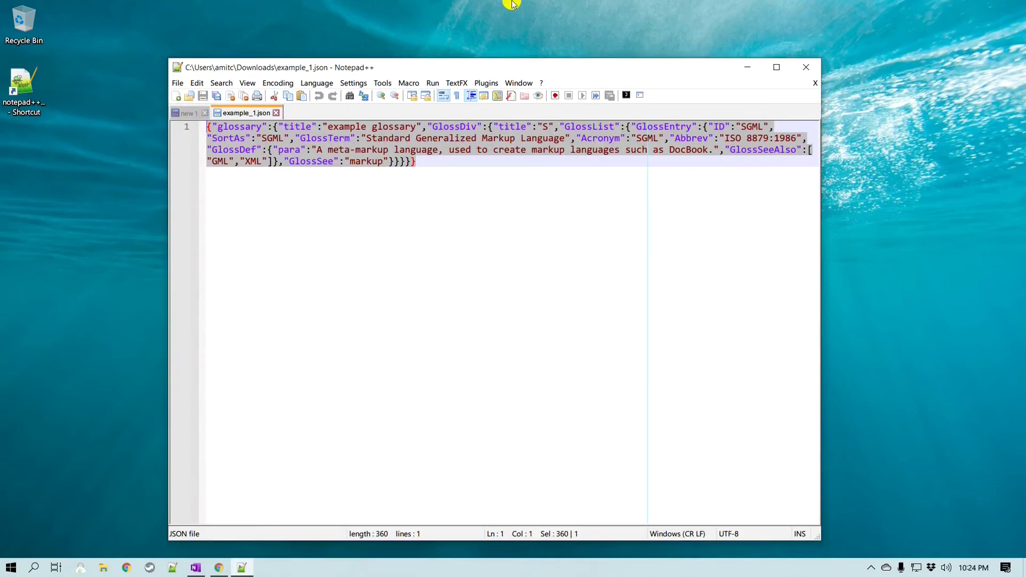
# After the restart, format example_1.json into indented multi-line JSON with JSTool.
pyautogui.click(487, 84)
pyautogui.moveTo(513, 108)
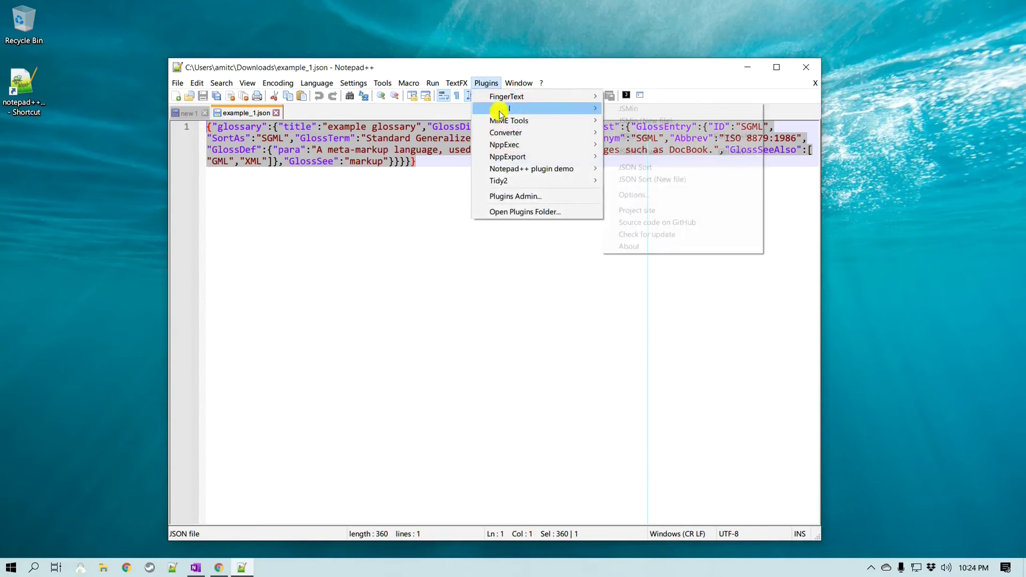
pyautogui.click(413, 226)
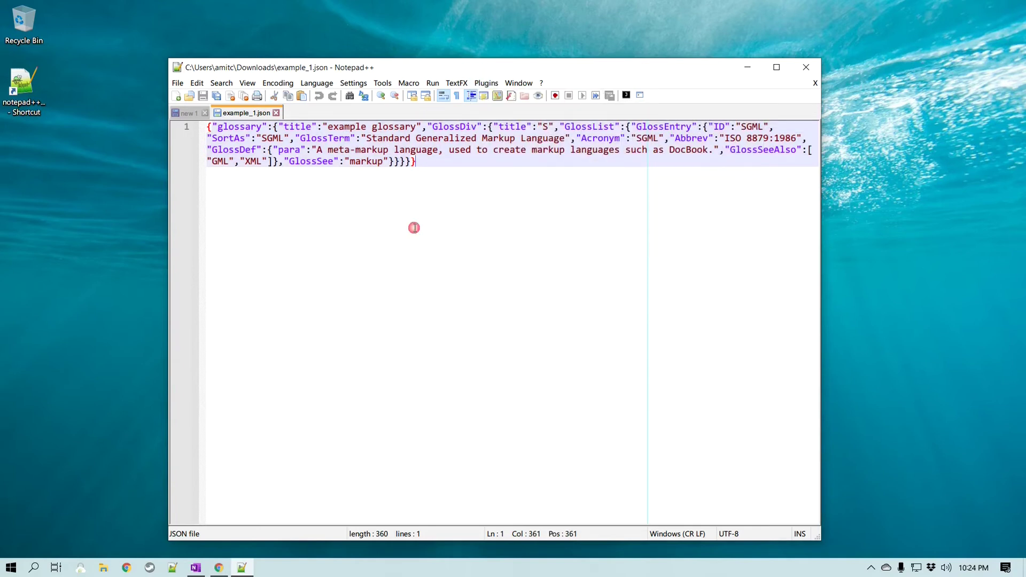
pyautogui.moveTo(449, 163); pyautogui.dragTo(207, 127)
pyautogui.click(461, 170)
pyautogui.click(485, 83)
pyautogui.moveTo(499, 108)
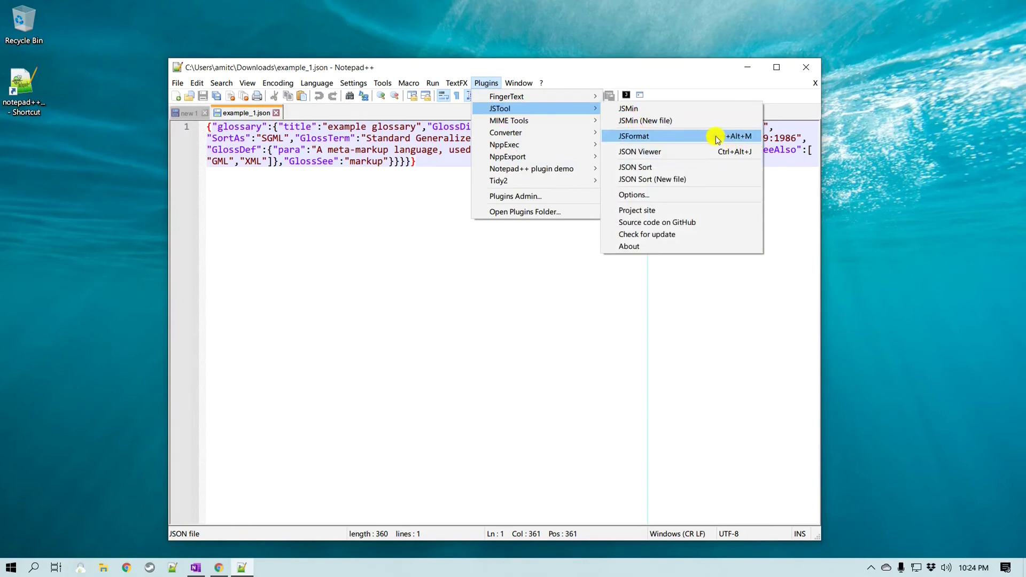
pyautogui.click(625, 138)
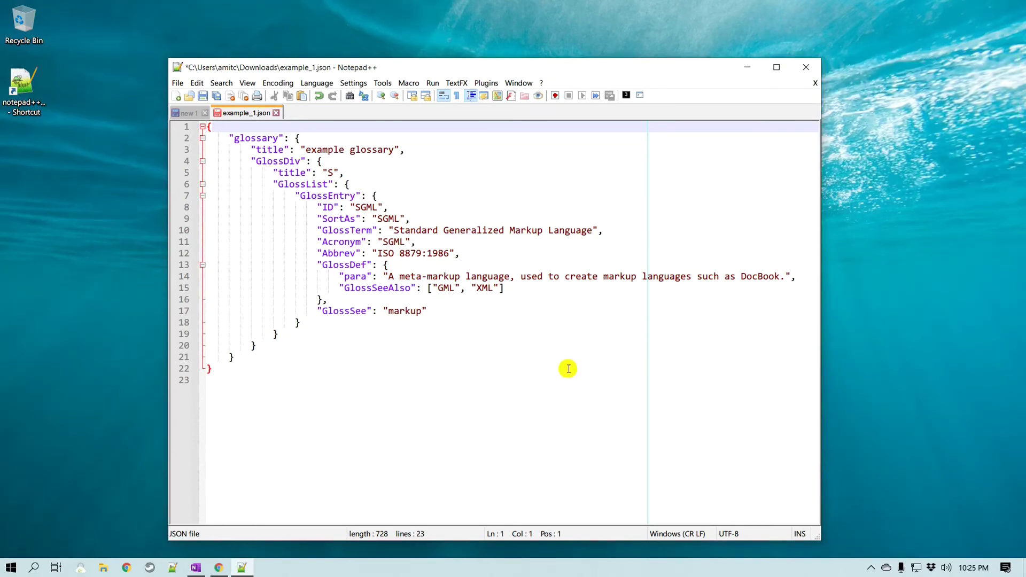
# Bring up JSTool's command list over the formatted 23-line file.
pyautogui.click(486, 82)
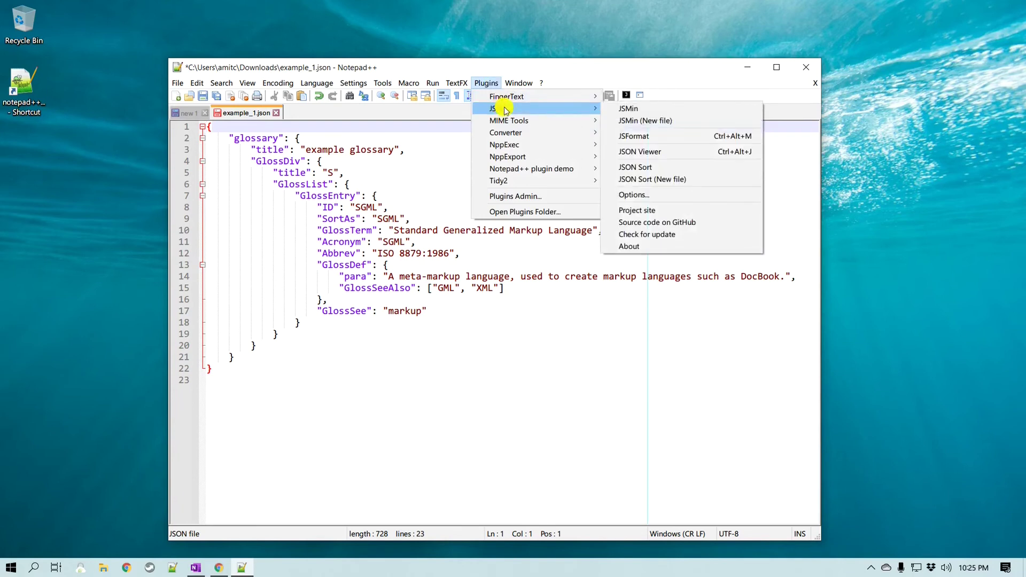
# Open a widened JSON Viewer tree expanded to GlossEntry, then minify the JSON onto one line.
pyautogui.click(665, 154)
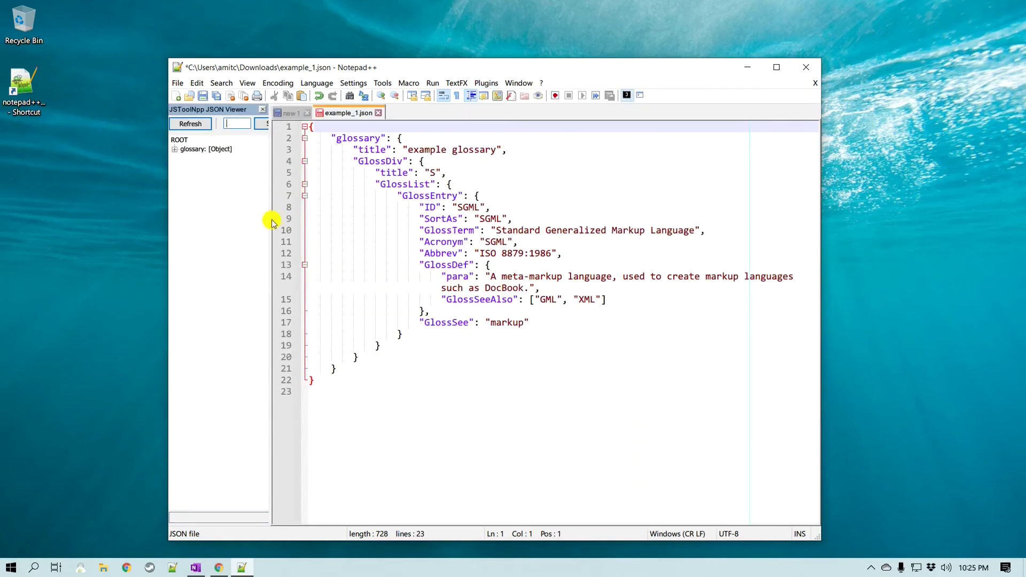
pyautogui.moveTo(269, 219); pyautogui.dragTo(332, 221)
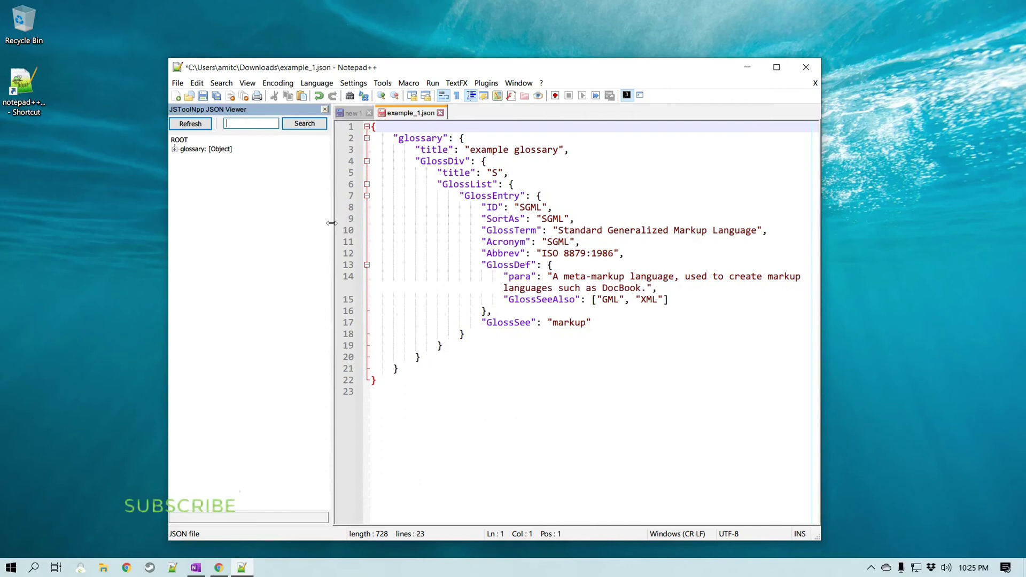
pyautogui.click(175, 150)
pyautogui.click(183, 167)
pyautogui.click(193, 185)
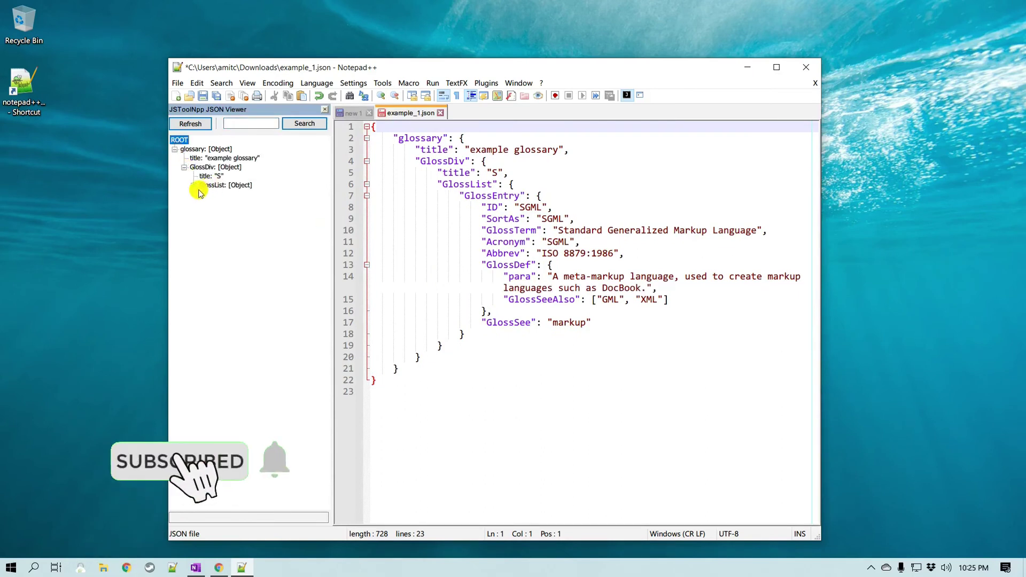
pyautogui.click(202, 194)
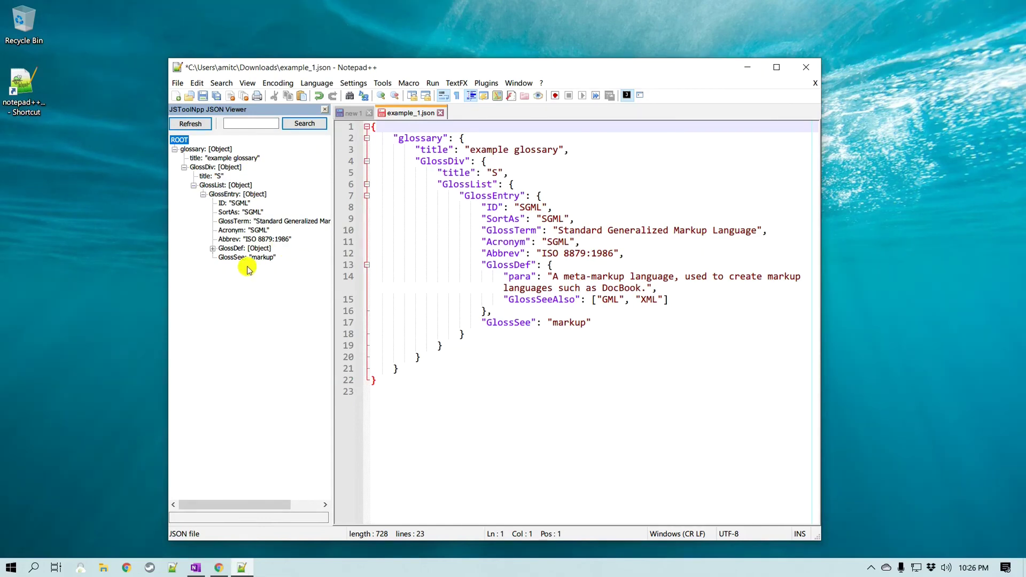
pyautogui.click(483, 84)
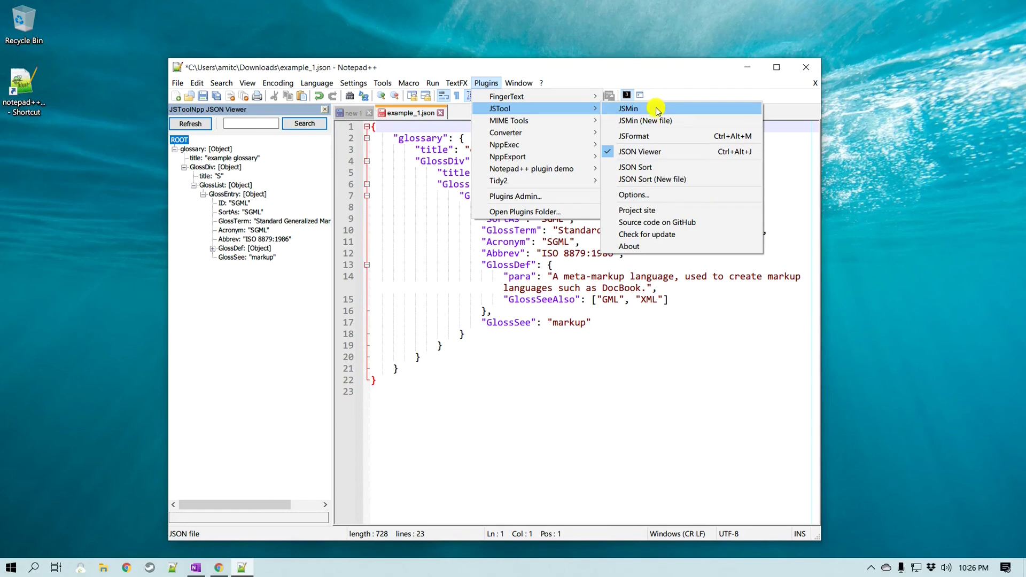
pyautogui.moveTo(500, 108)
pyautogui.click(655, 109)
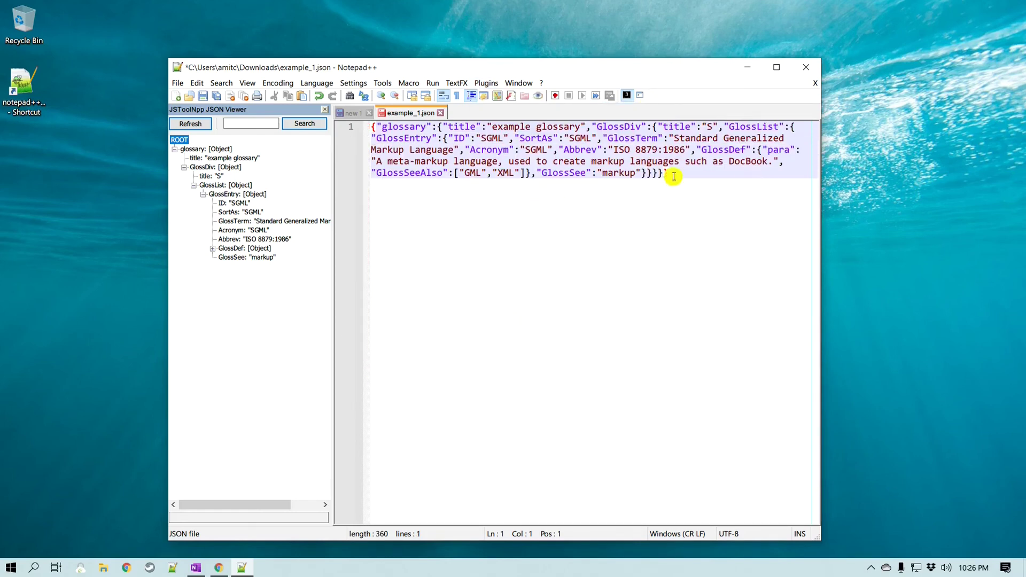
pyautogui.click(486, 83)
pyautogui.click(665, 131)
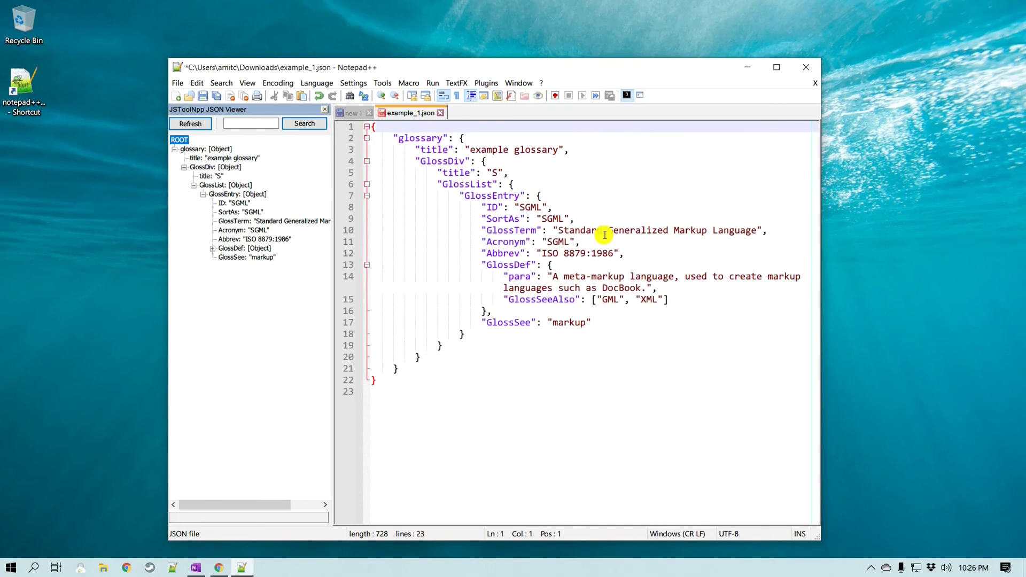
pyautogui.click(408, 435)
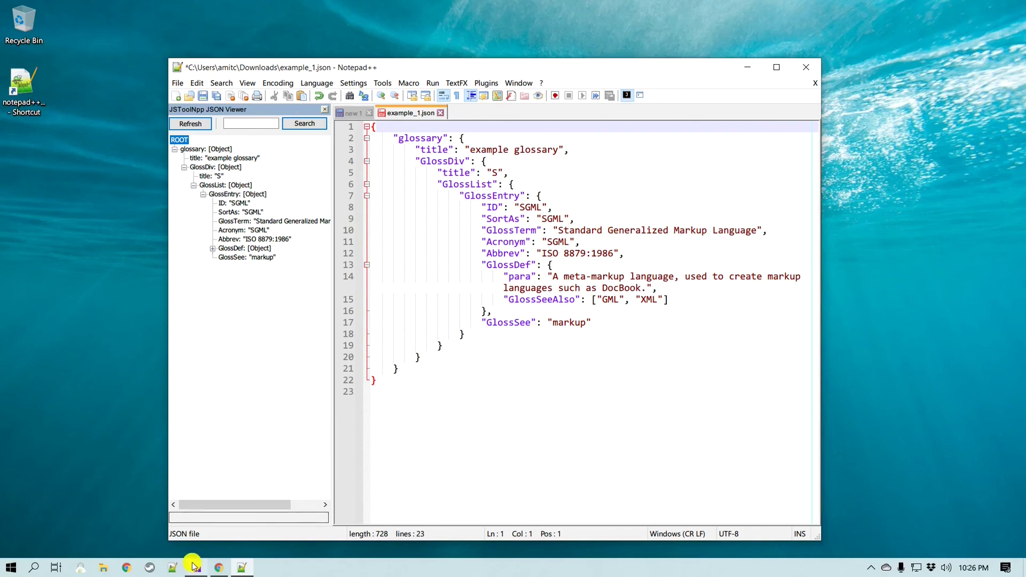
pyautogui.click(219, 566)
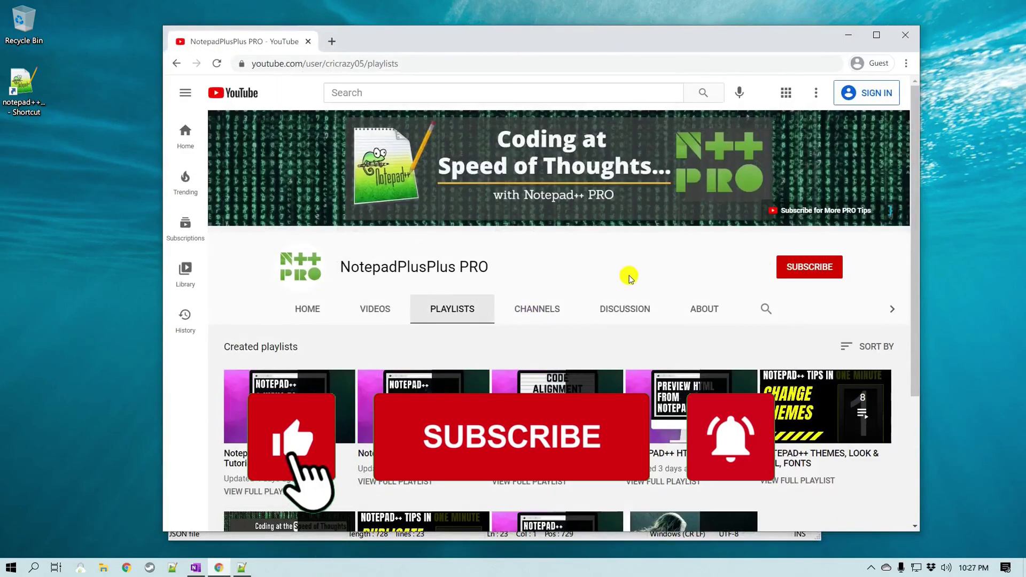
pyautogui.click(377, 311)
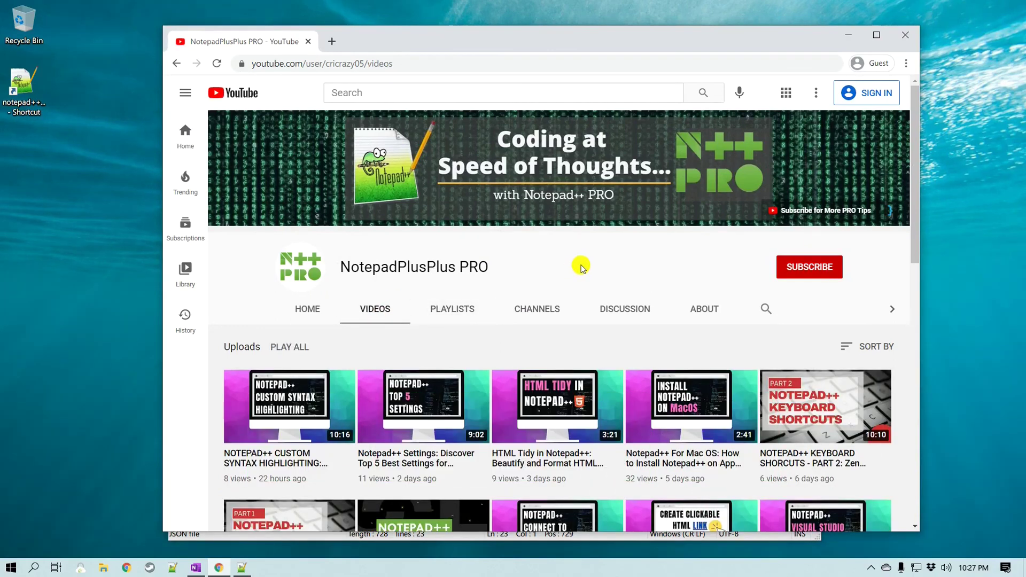
pyautogui.click(466, 310)
pyautogui.scroll(-1, 600, 279)
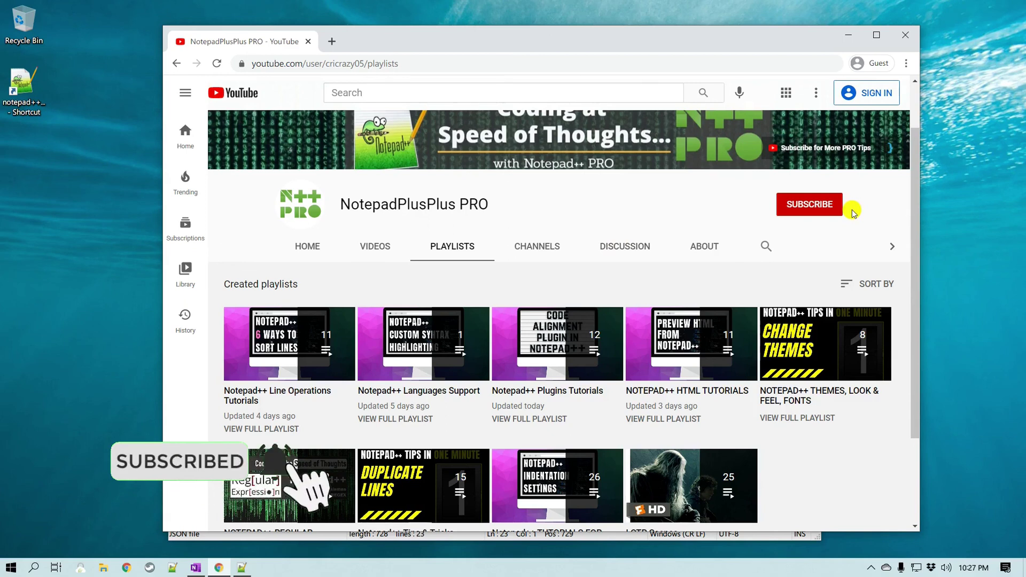
pyautogui.click(847, 37)
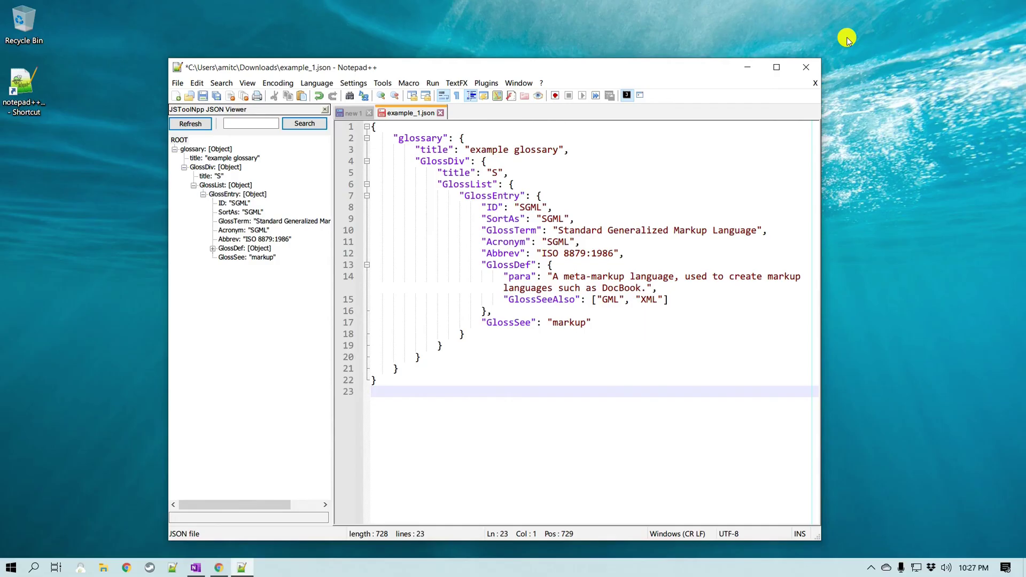